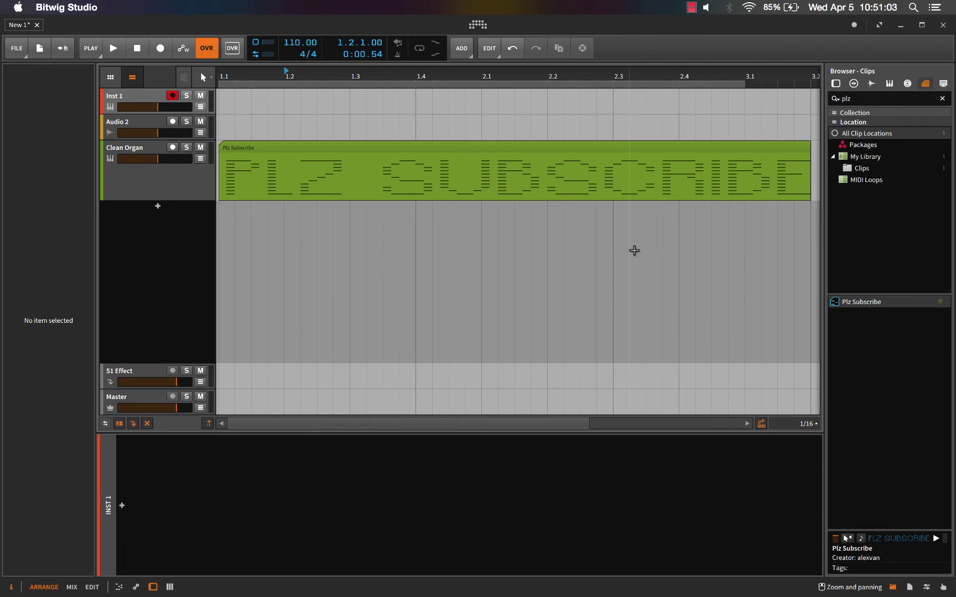
{"action": "key", "text": "super+comma"}
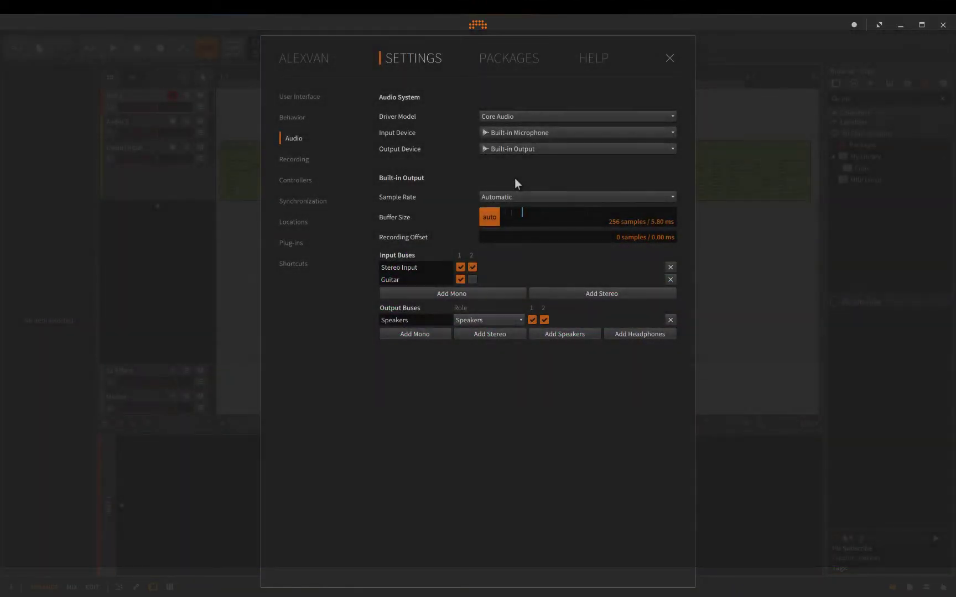
{"action": "left_click", "coordinate": [674, 61]}
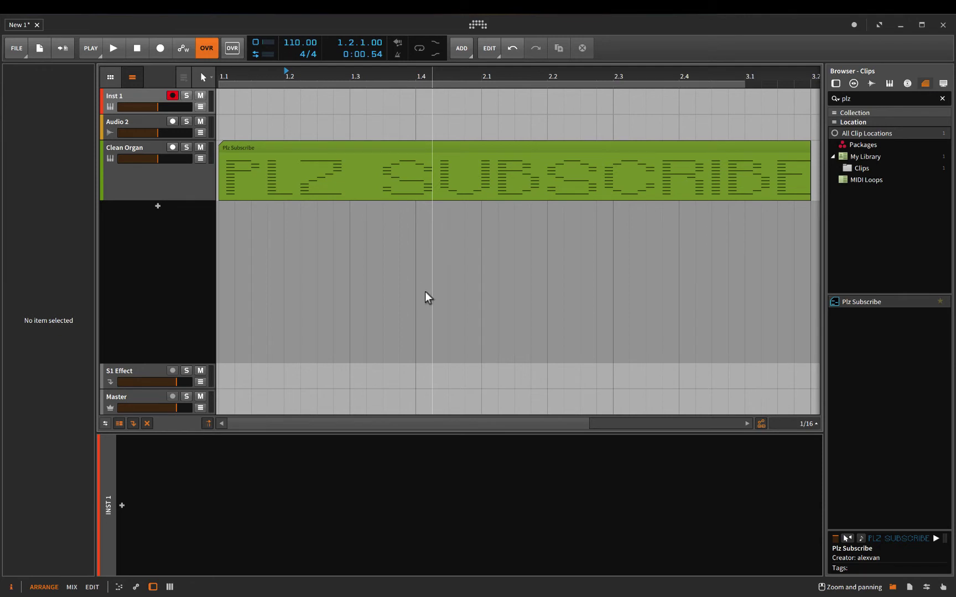
{"action": "key", "text": "super+comma"}
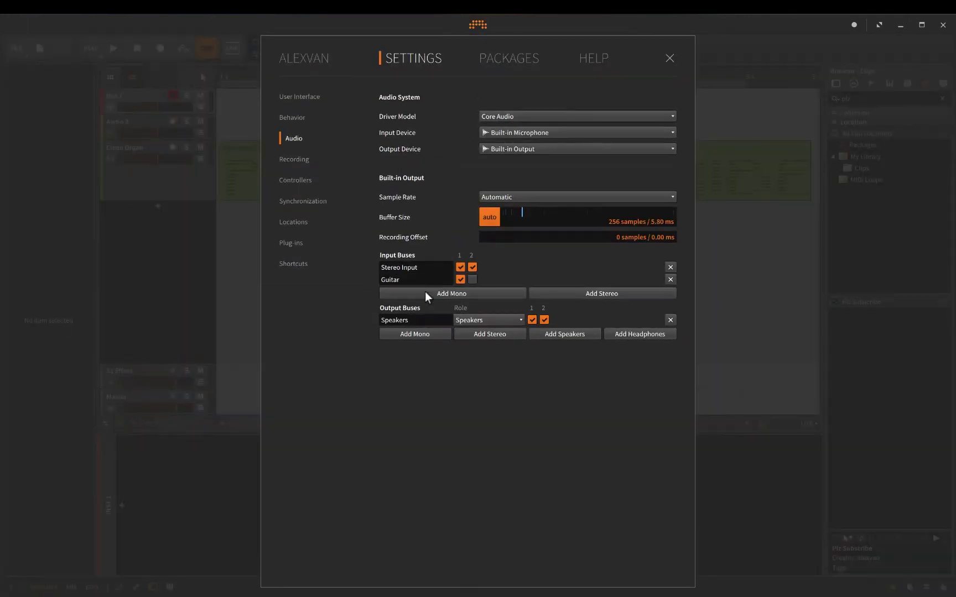
{"action": "left_click", "coordinate": [670, 58]}
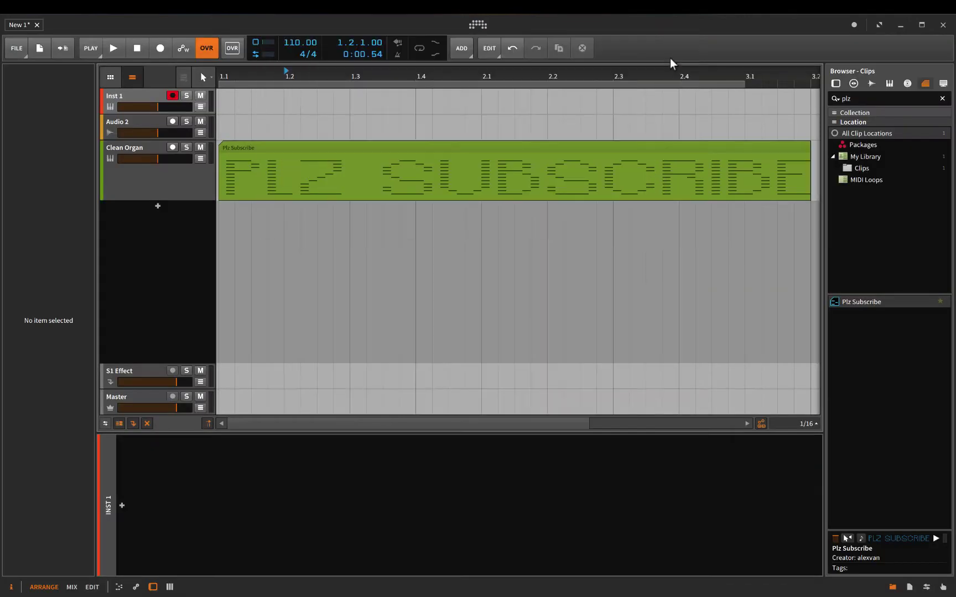
- Open the dashboard, look at the user page and return to the audio settings
{"action": "left_click", "coordinate": [475, 24]}
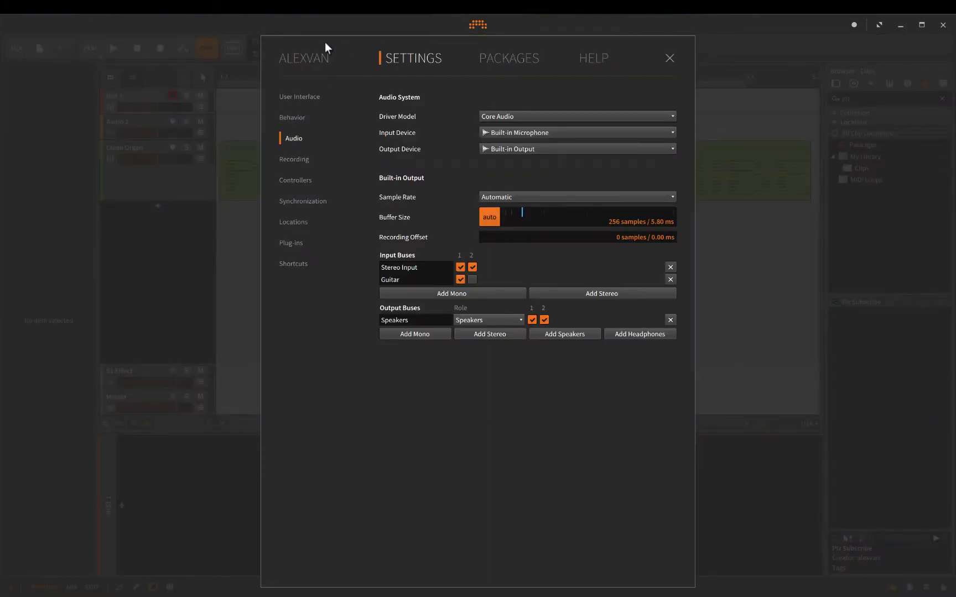
{"action": "left_click", "coordinate": [310, 55]}
{"action": "left_click", "coordinate": [401, 54]}
- Examine the available input and output devices in the audio settings, leaving both choices as they are
{"action": "left_click", "coordinate": [533, 132]}
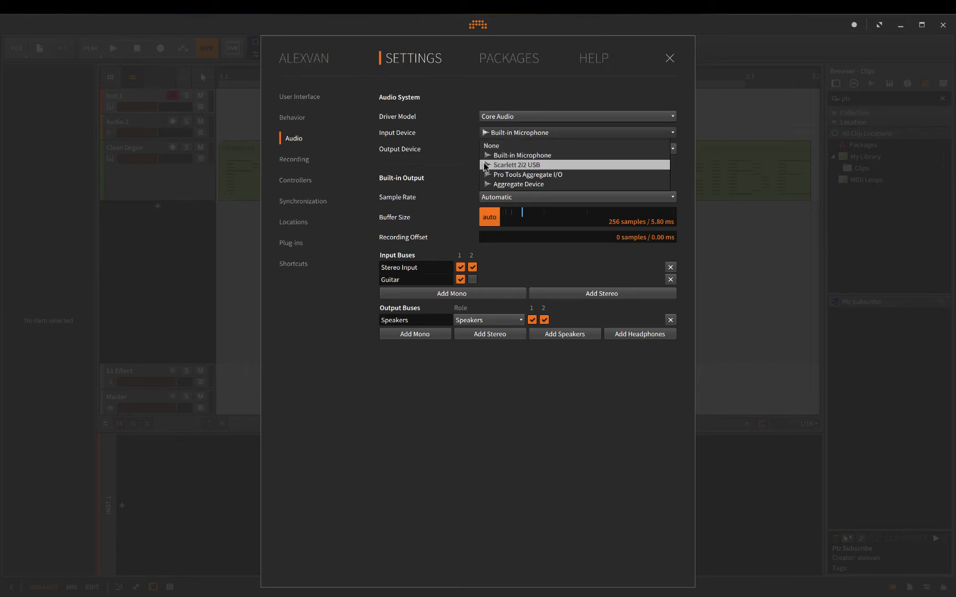
{"action": "left_click", "coordinate": [460, 133]}
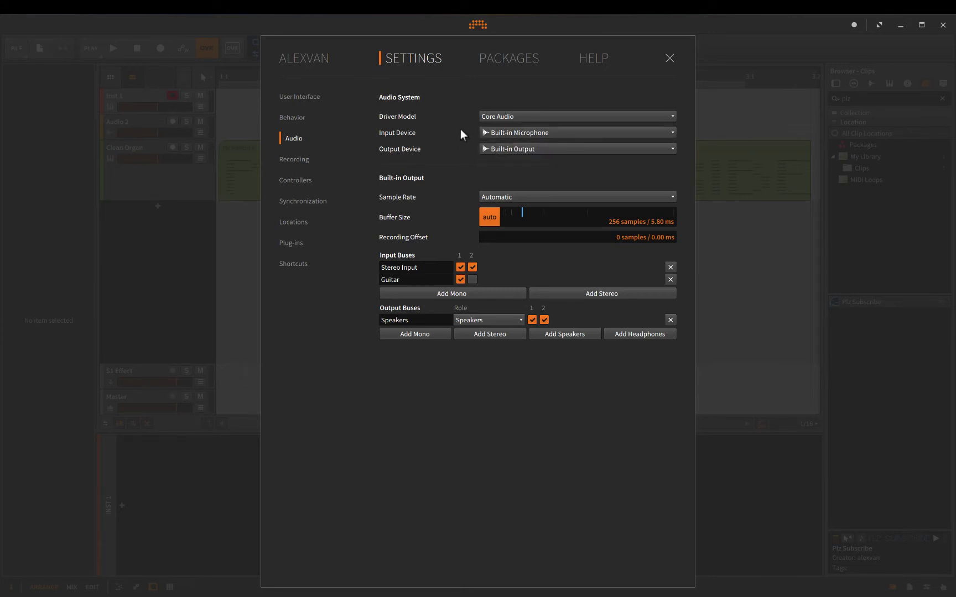
{"action": "left_click", "coordinate": [495, 149]}
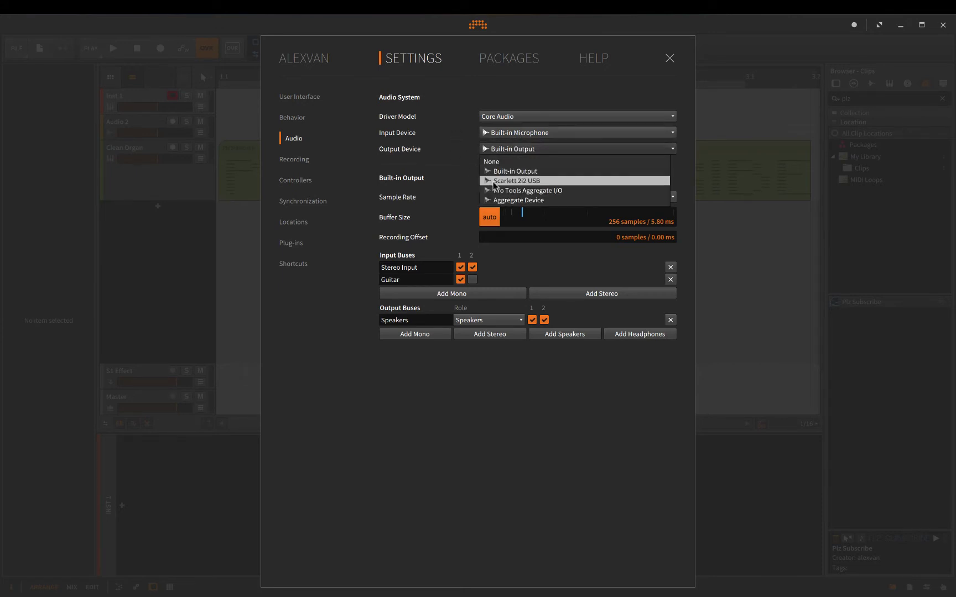
{"action": "left_click", "coordinate": [447, 137]}
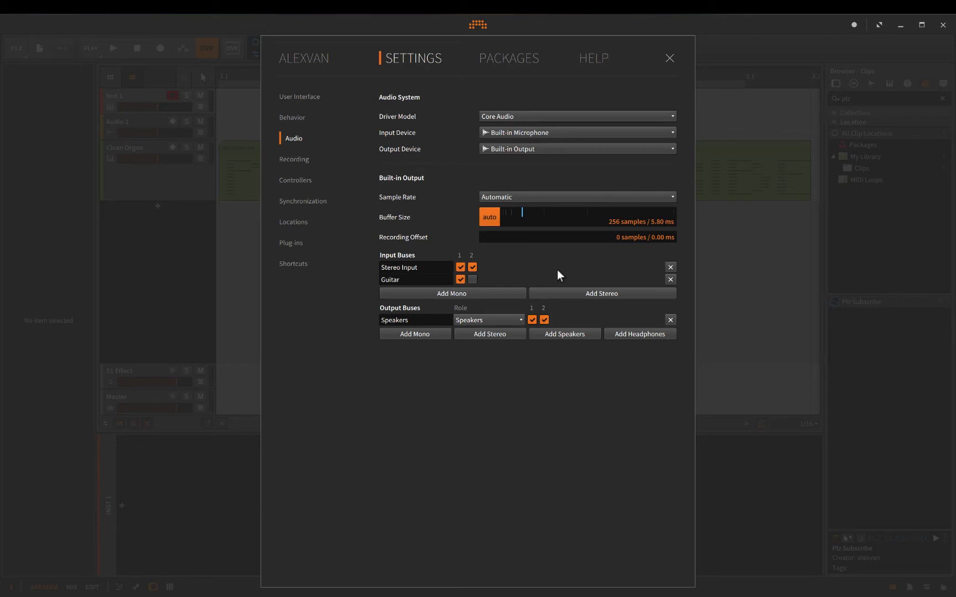
- Try several manual buffer sizes and set the buffer size to 2048 samples
{"action": "left_click_drag", "start_coordinate": [523, 212], "coordinate": [643, 220]}
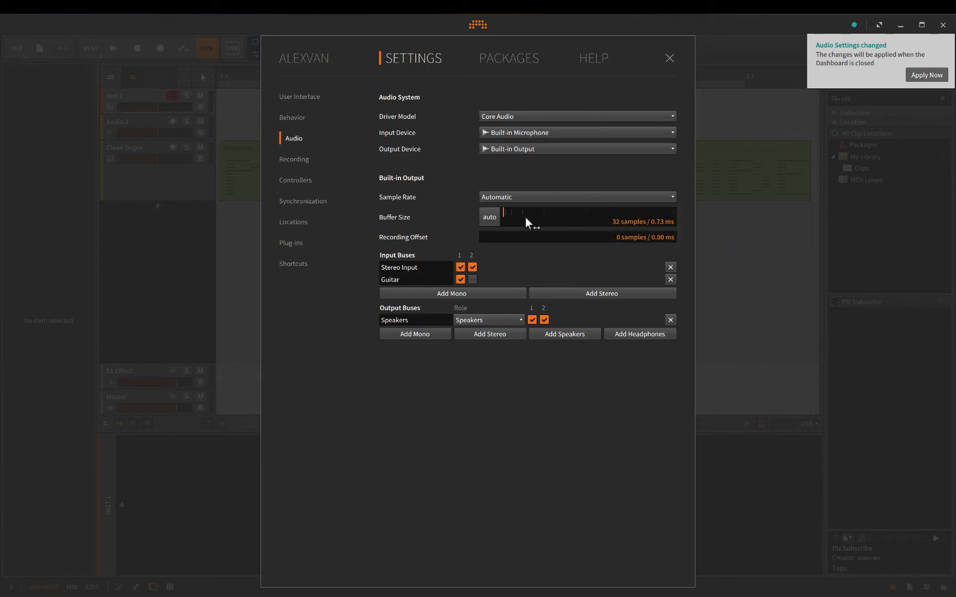
{"action": "left_click_drag", "start_coordinate": [504, 214], "coordinate": [513, 214]}
{"action": "left_click_drag", "start_coordinate": [511, 212], "coordinate": [701, 218]}
{"action": "left_click", "coordinate": [505, 210]}
{"action": "left_click", "coordinate": [512, 212]}
{"action": "left_click", "coordinate": [522, 215]}
{"action": "left_click", "coordinate": [505, 213]}
{"action": "left_click", "coordinate": [673, 214]}
- Remove the Guitar input bus and add a new mono input bus named Guitar on channel 1
{"action": "left_click", "coordinate": [670, 280]}
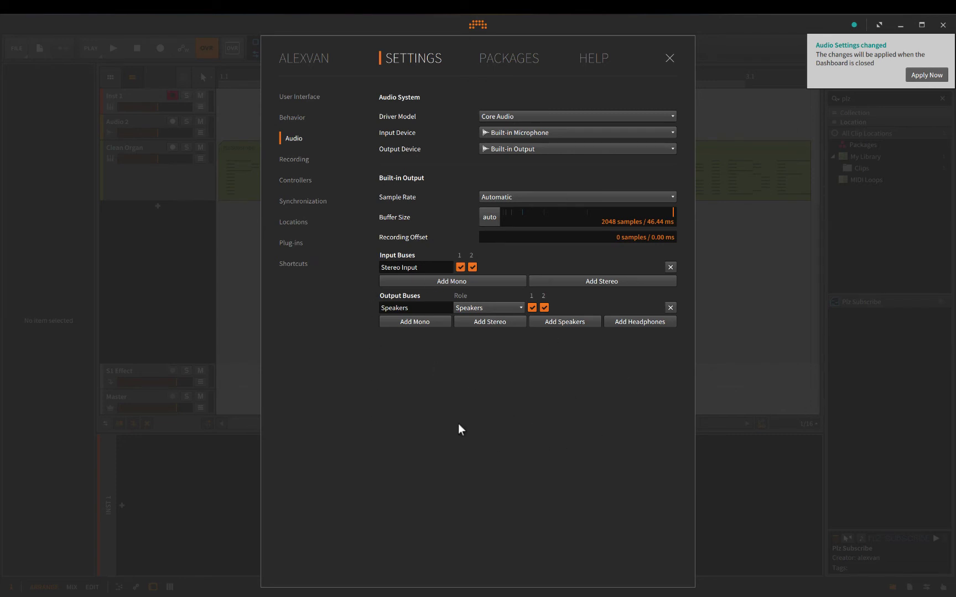
{"action": "left_click", "coordinate": [436, 283]}
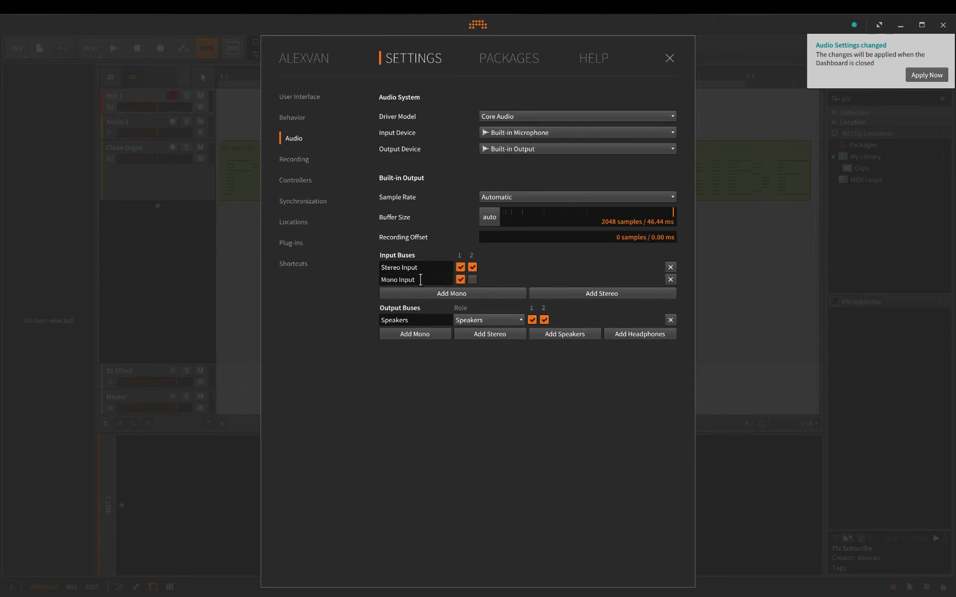
{"action": "left_click", "coordinate": [472, 279]}
{"action": "left_click_drag", "start_coordinate": [418, 281], "coordinate": [369, 282]}
{"action": "type", "text": "Guirtar"}
{"action": "key", "text": "BackSpace"}
{"action": "key", "text": "BackSpace"}
{"action": "key", "text": "BackSpace"}
{"action": "key", "text": "BackSpace"}
{"action": "type", "text": "tar"}
- Add another mono input bus named Microphone and assign it to channel 2
{"action": "left_click", "coordinate": [462, 290]}
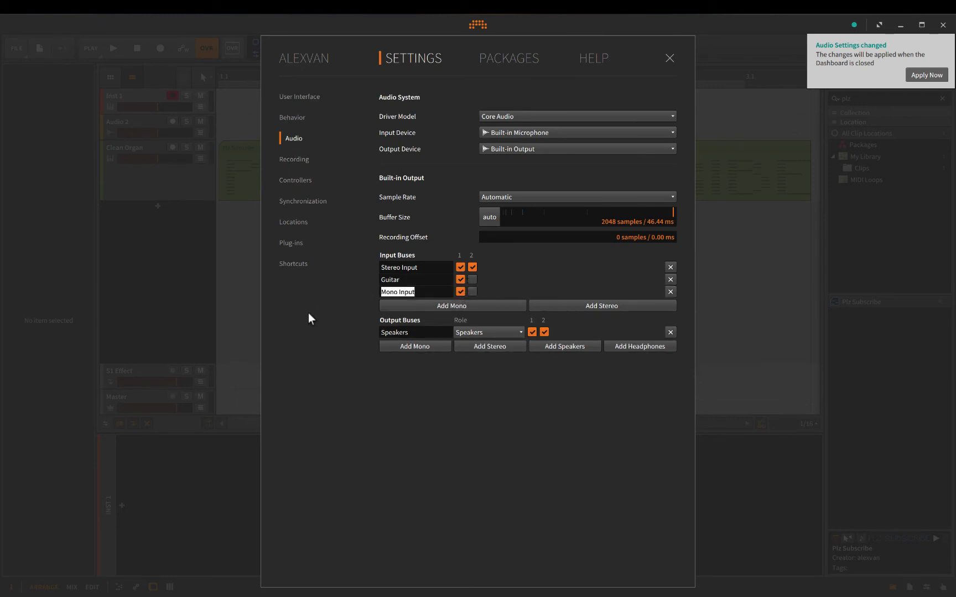
{"action": "type", "text": "Microphone"}
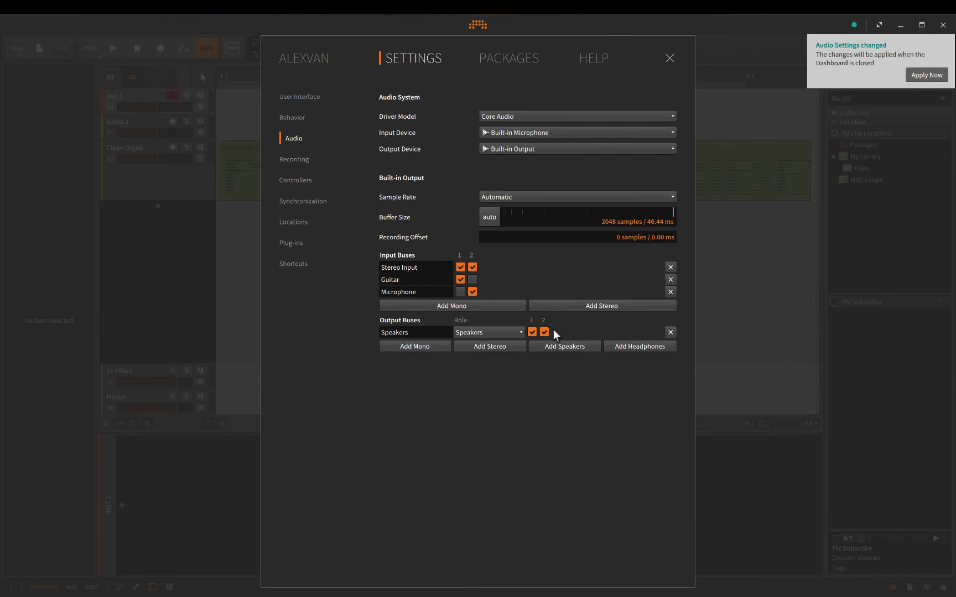
- Try mono and stereo output buses, then replace the Speakers bus with a single Stereo Output on channels 1 and 2
{"action": "left_click", "coordinate": [415, 347]}
{"action": "left_click", "coordinate": [470, 360]}
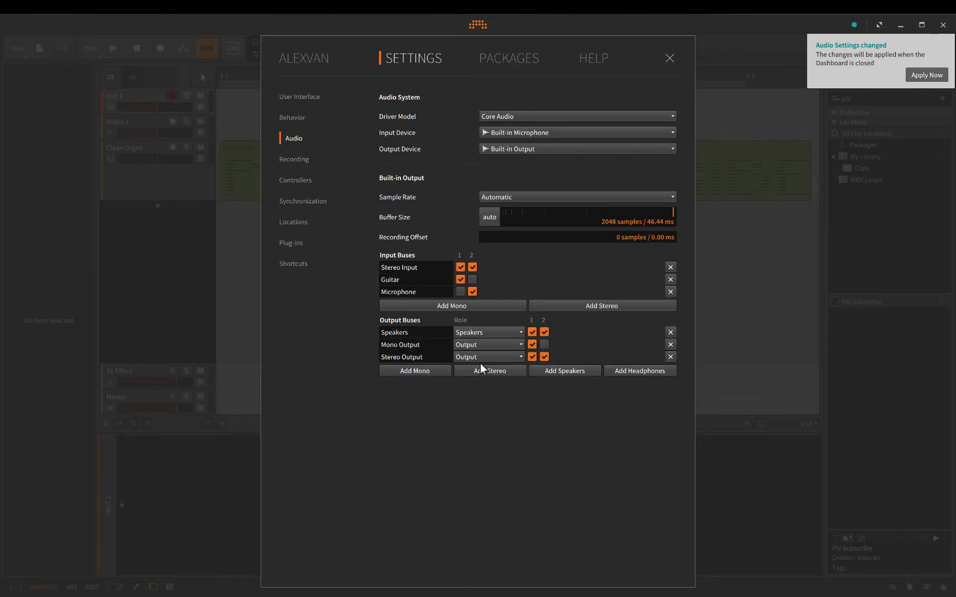
{"action": "left_click", "coordinate": [670, 357]}
{"action": "left_click", "coordinate": [670, 333]}
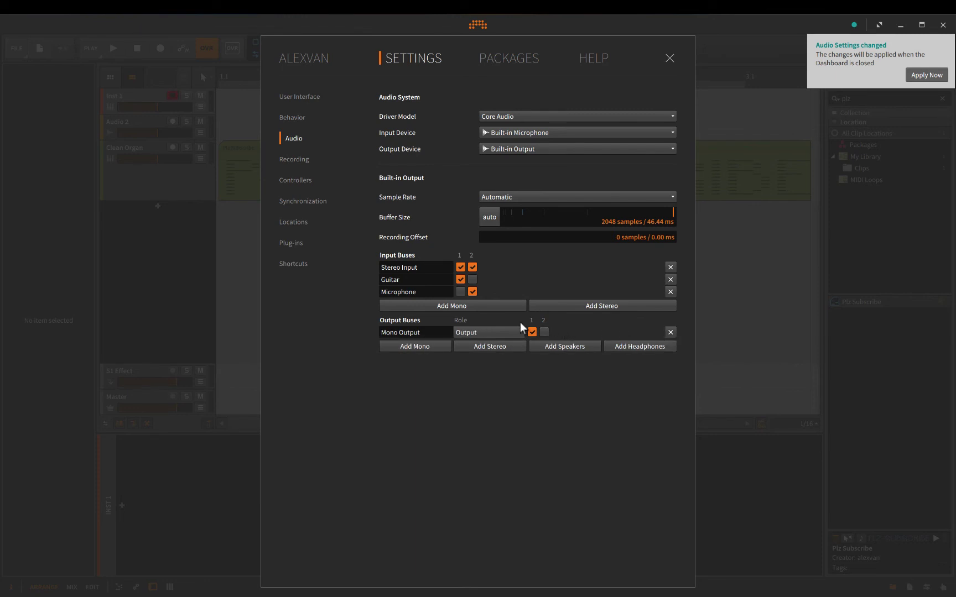
{"action": "left_click", "coordinate": [487, 345]}
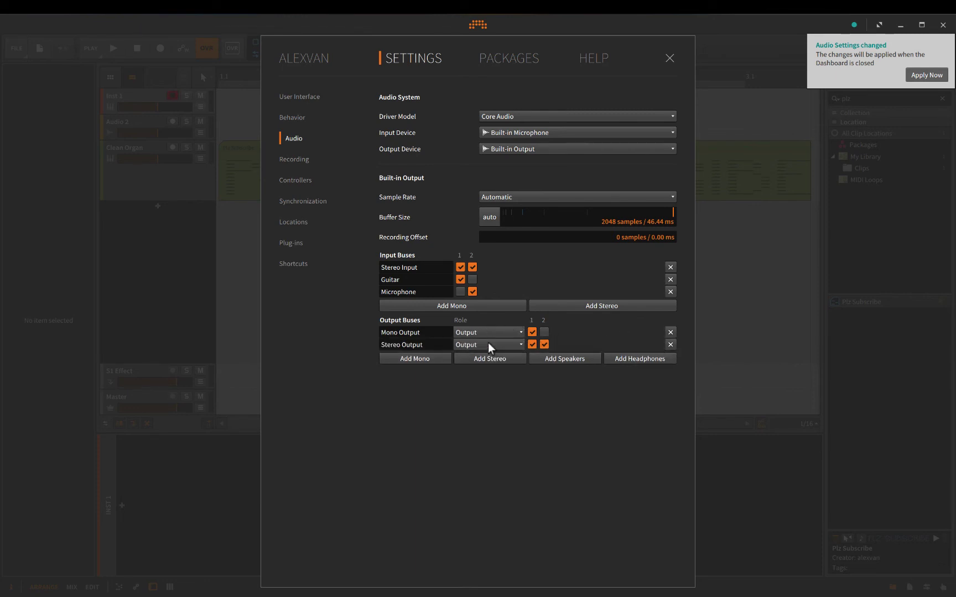
{"action": "left_click", "coordinate": [669, 332]}
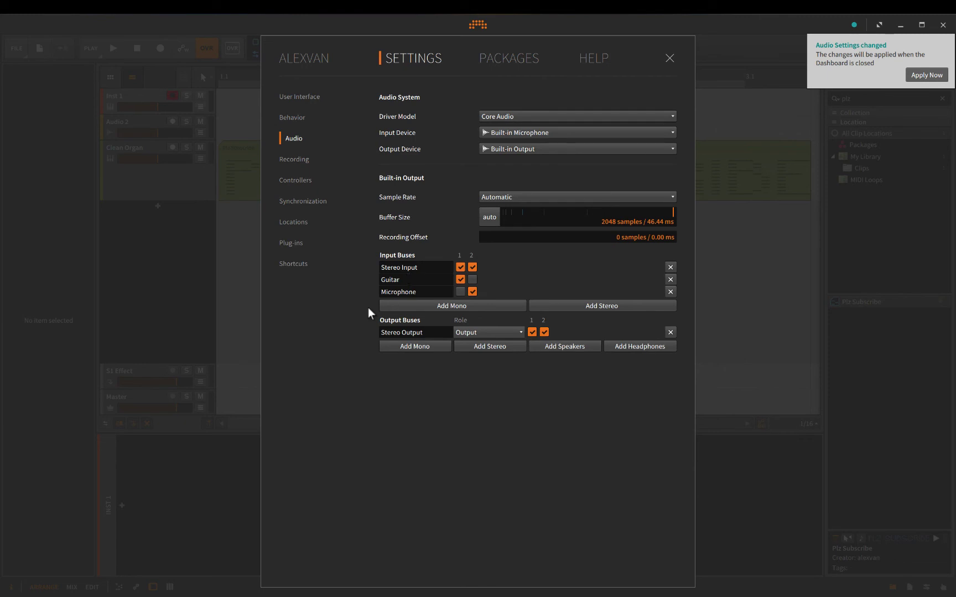
- Close the settings to apply the audio changes and select the Audio 2 track
{"action": "left_click", "coordinate": [669, 58]}
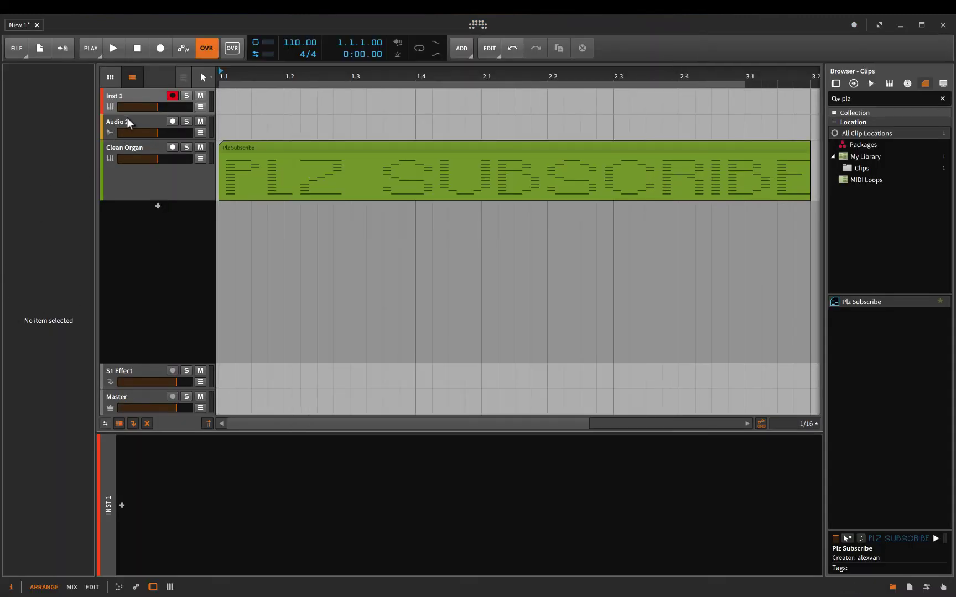
{"action": "left_click", "coordinate": [127, 122]}
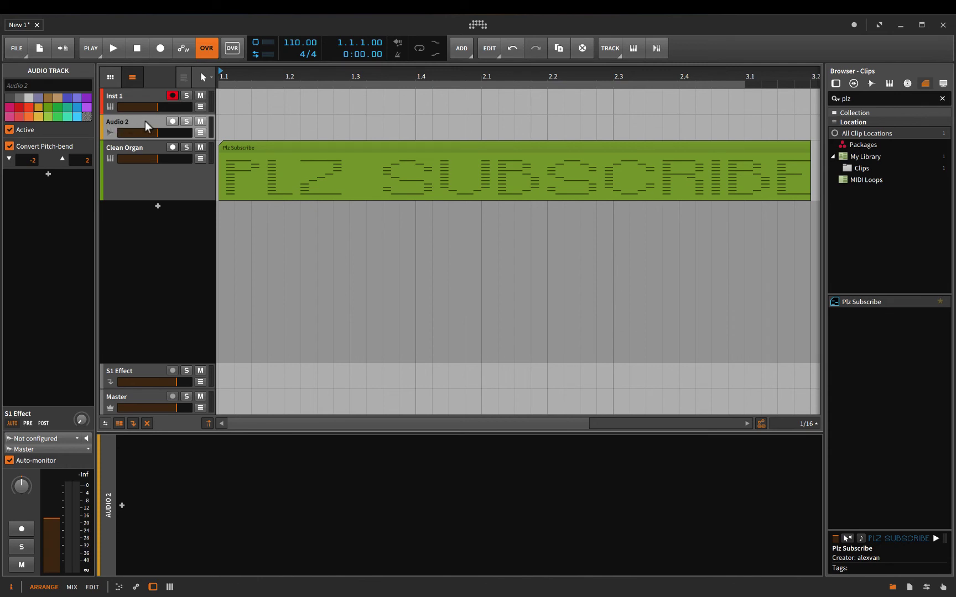